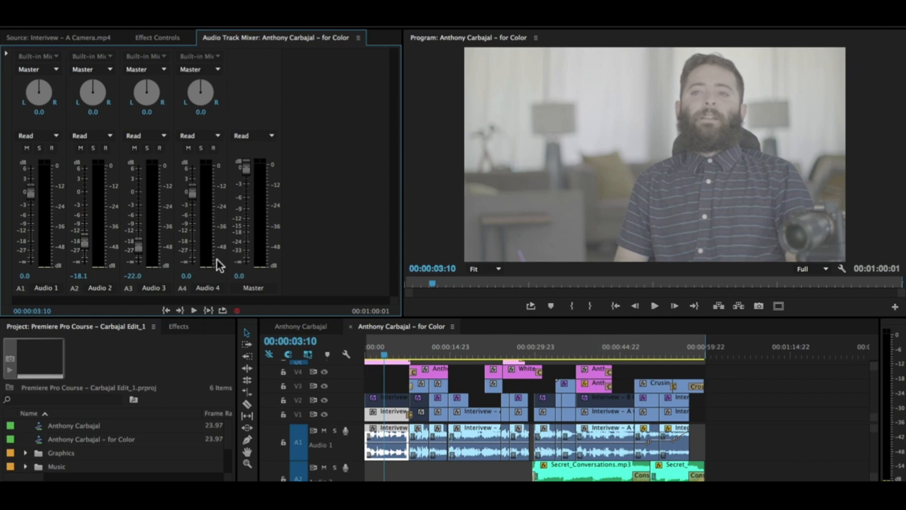
- Switch to the Color workspace and display the Lumetri Scopes for the interview clip
click(301, 4)
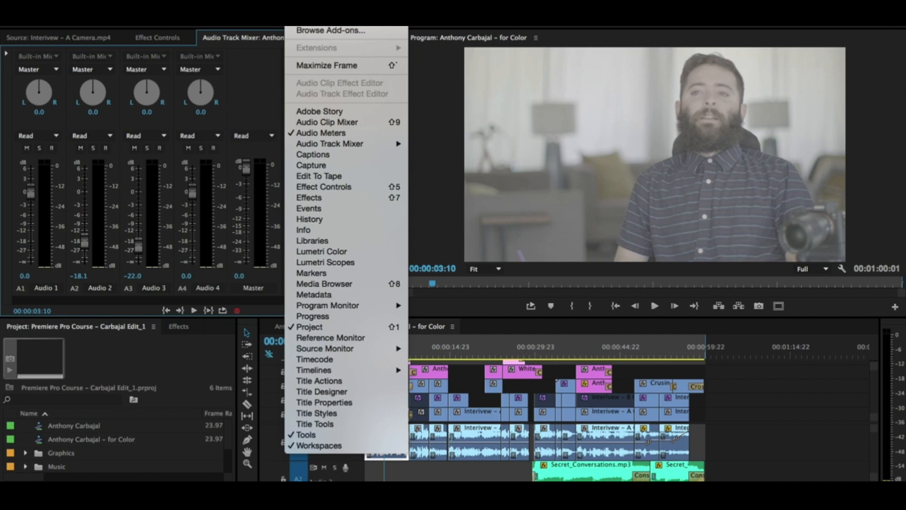
mouse_move(319, 445)
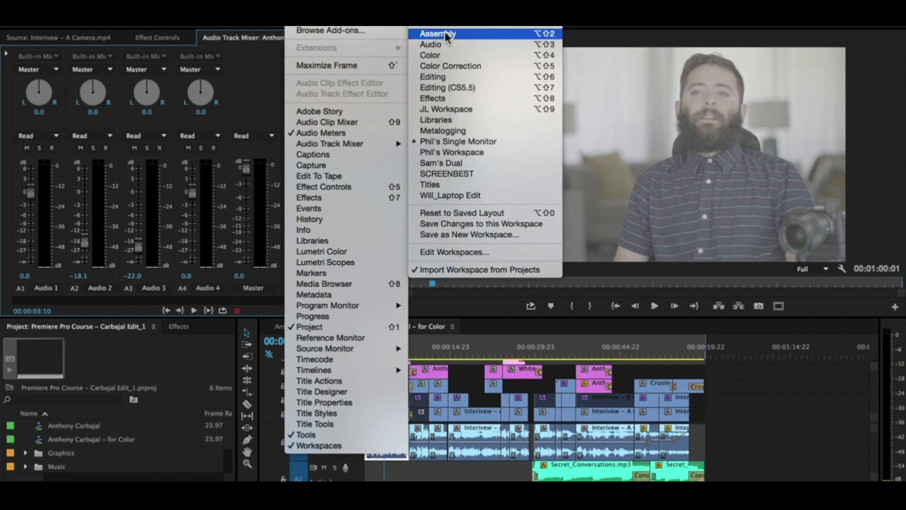
click(446, 55)
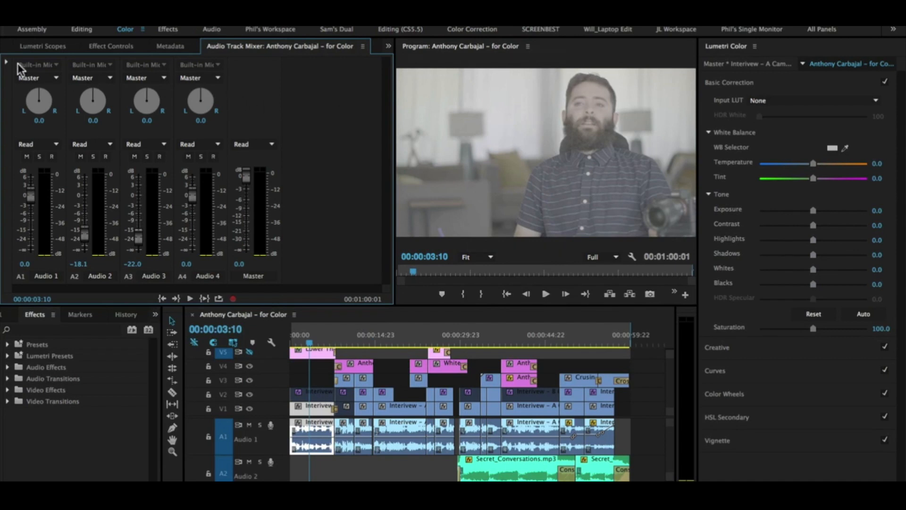
click(46, 46)
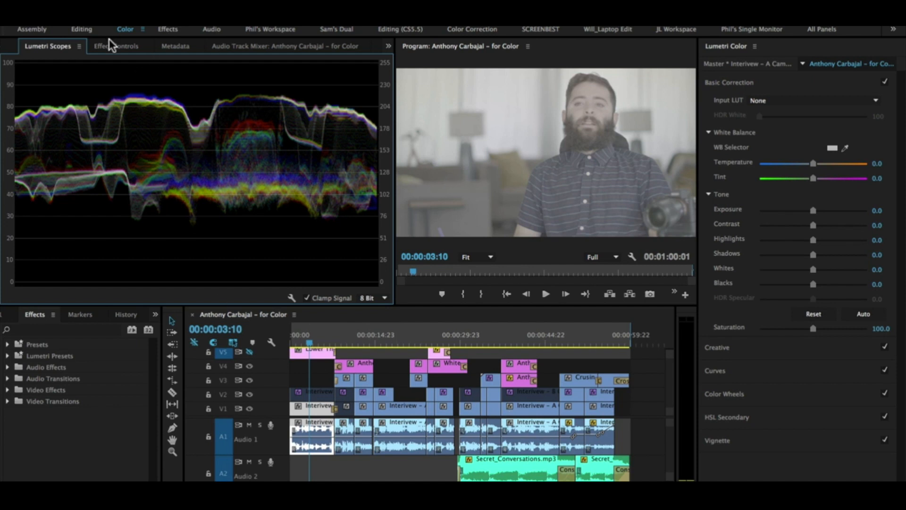
- Try an exposure of -1.5 on the interview clip and inspect the Lumetri Color effect's Basic Correction settings in Effect Controls
click(121, 46)
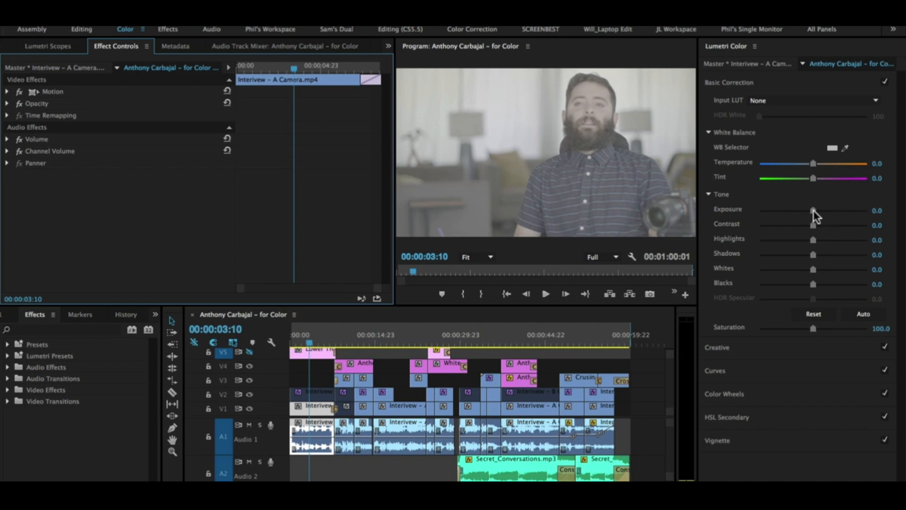
drag(814, 210, 797, 210)
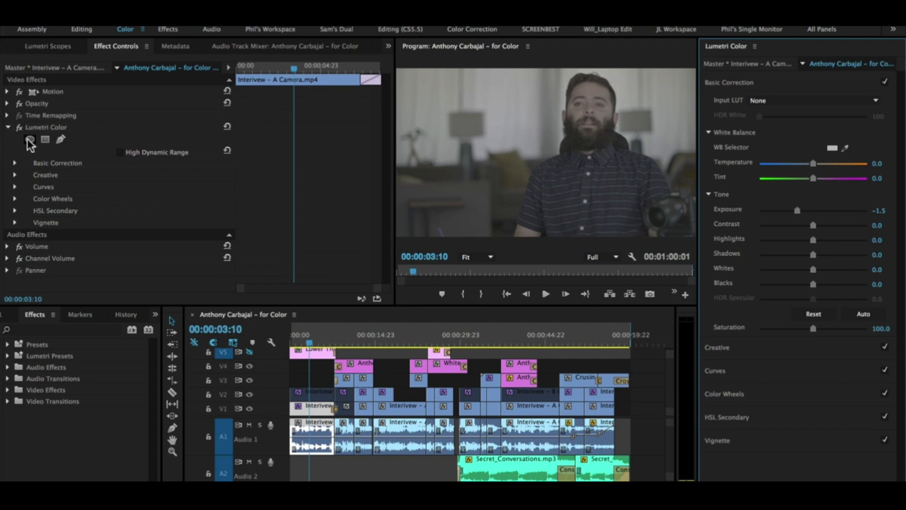
click(16, 126)
click(16, 126)
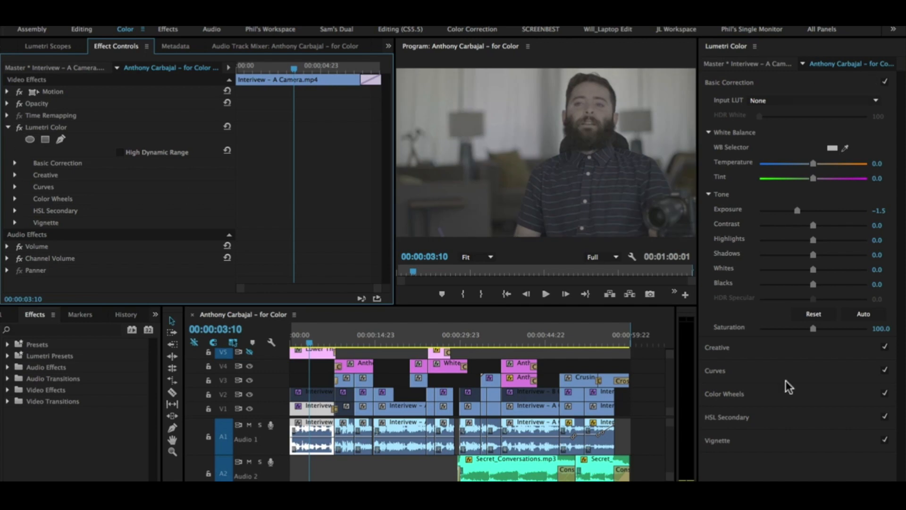
click(15, 163)
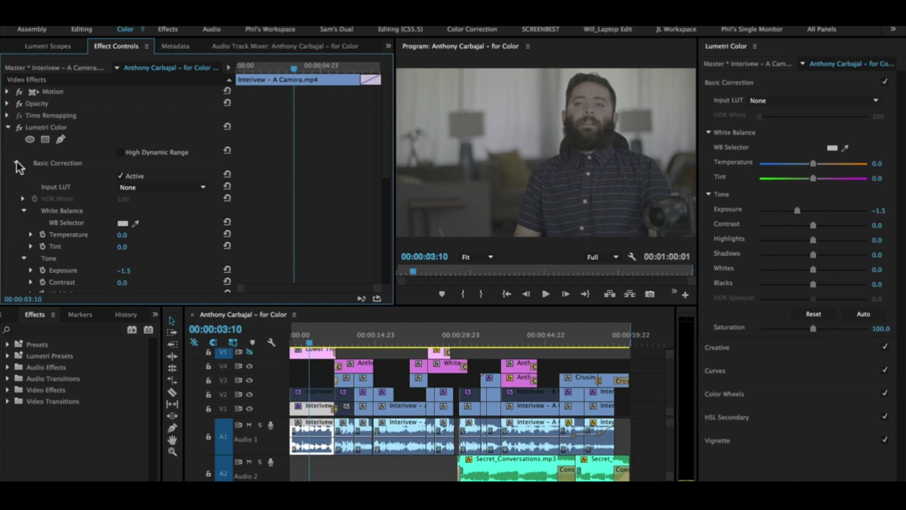
click(15, 163)
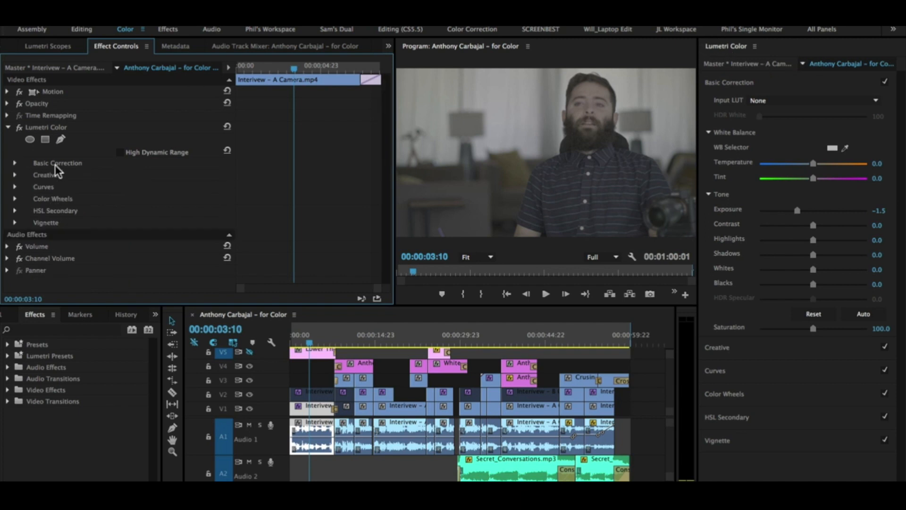
- Delete the Lumetri Color effect from the interview clip
click(37, 127)
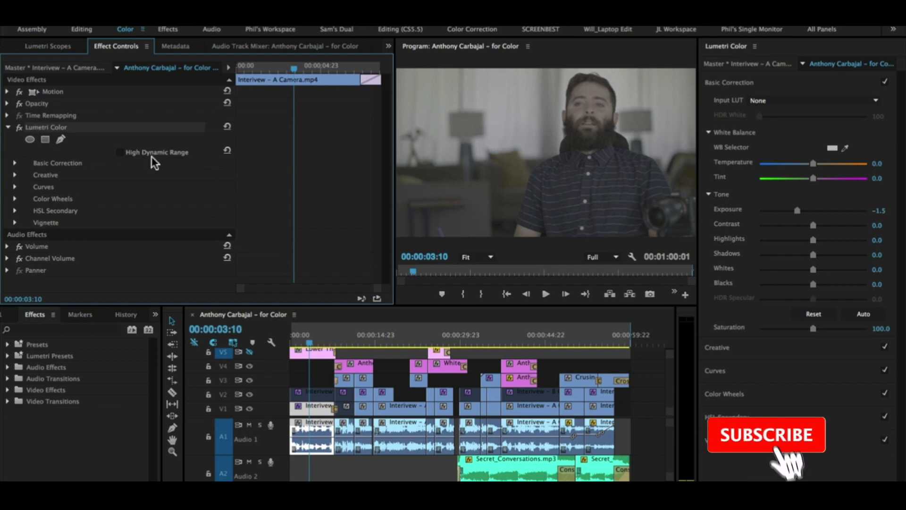
key(Delete)
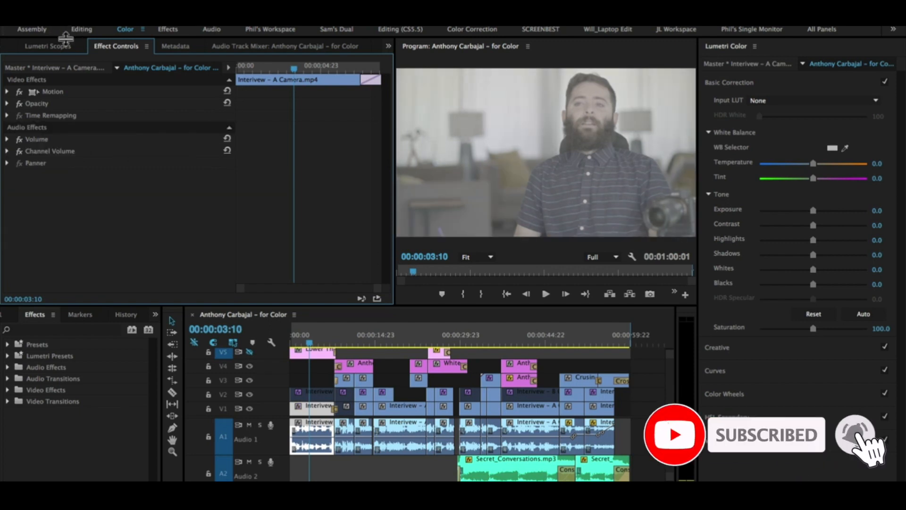
- Display the Lumetri Scopes again and enlarge the program preview by narrowing the scopes area
click(50, 46)
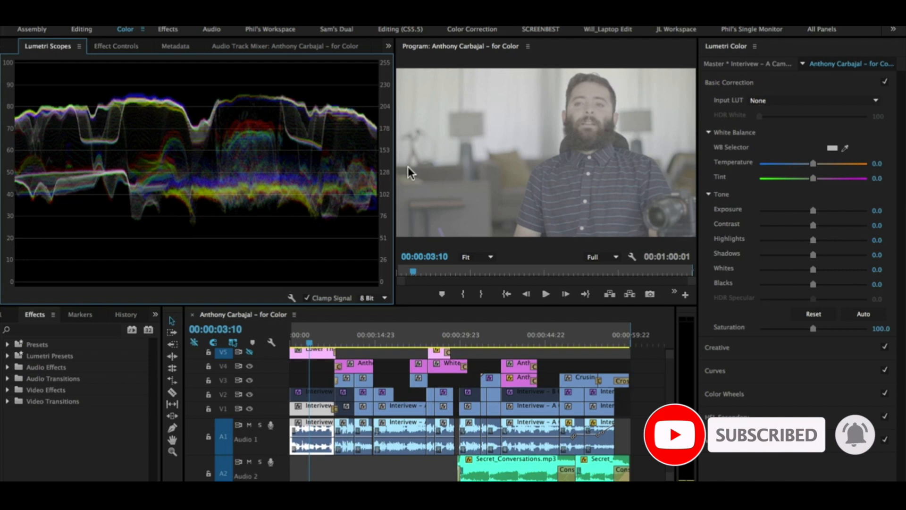
drag(394, 172, 349, 173)
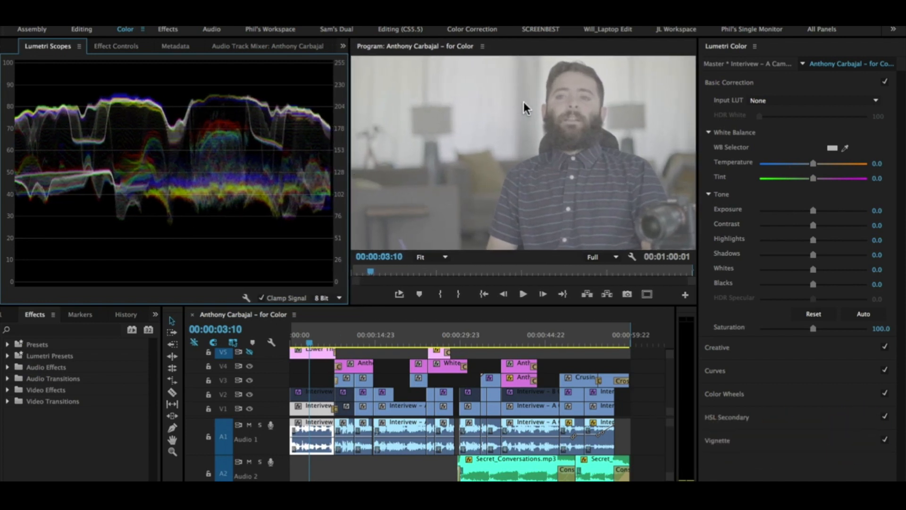
- Collapse Basic Correction to review the list of Lumetri Color sections, and expand it again
click(743, 84)
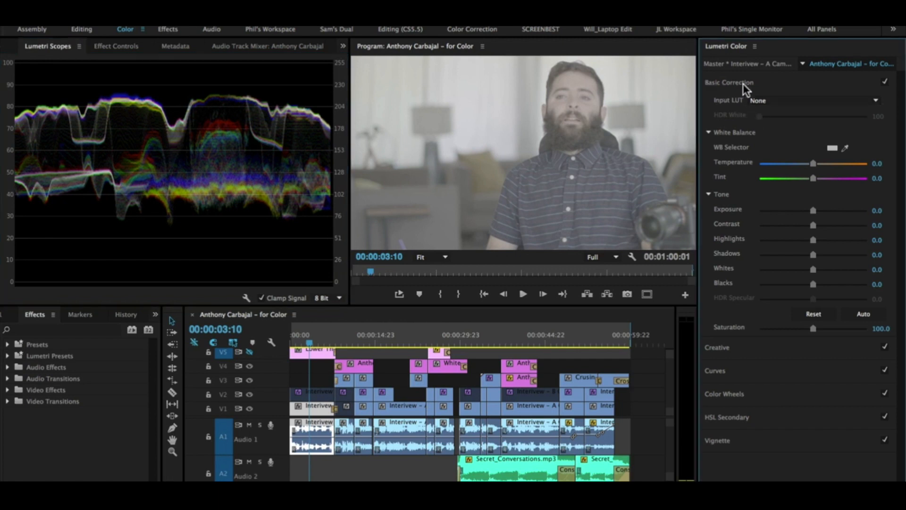
click(743, 83)
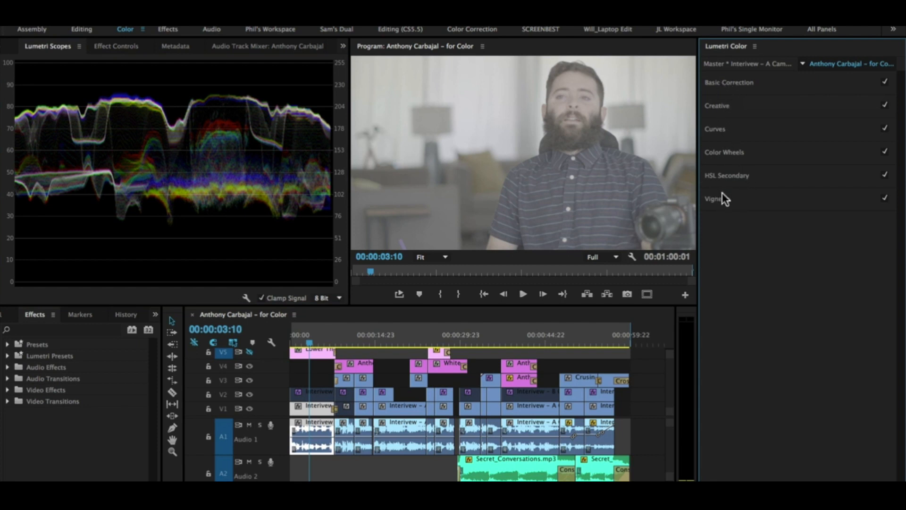
click(729, 82)
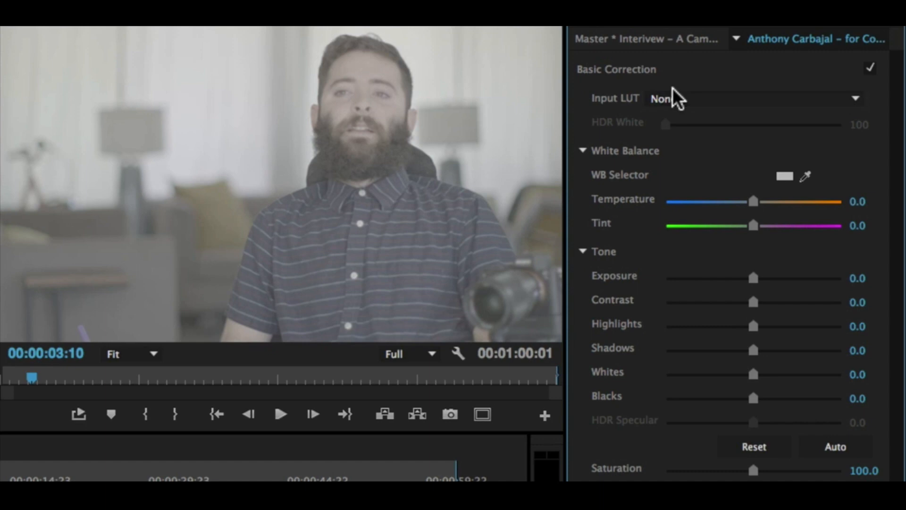
- Try the AMIRA_Default_LogC2Rec709 input LUT on the interview clip
click(688, 112)
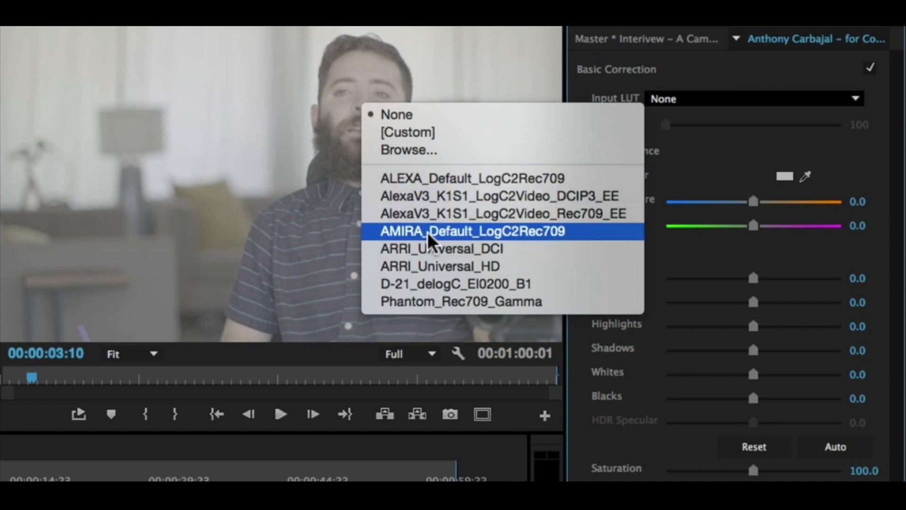
click(541, 234)
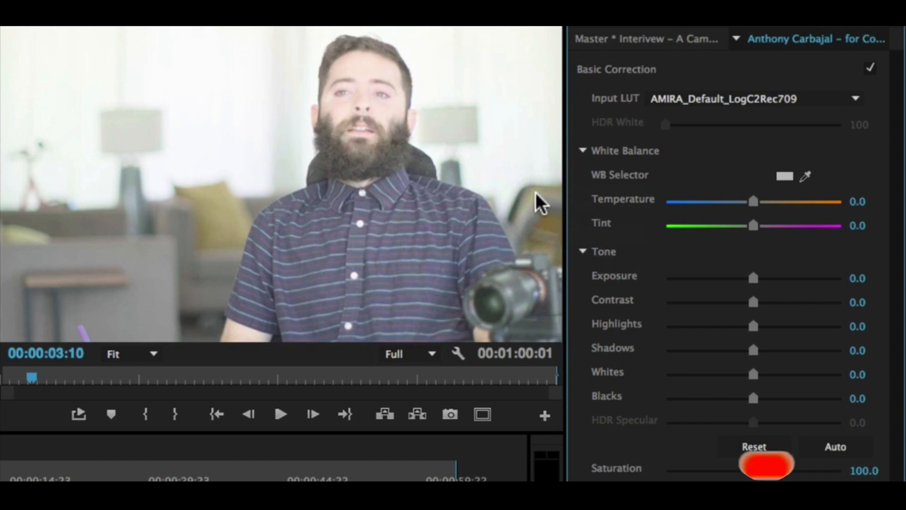
key(ctrl+s)
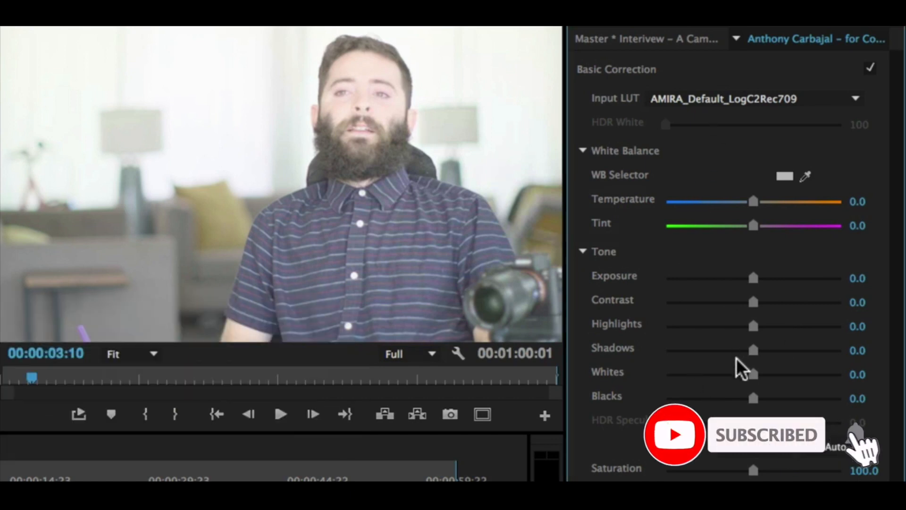
- Try lowering the exposure with the LUT applied, and undo the change
drag(751, 276, 713, 299)
key(super+z)
key(super+z)
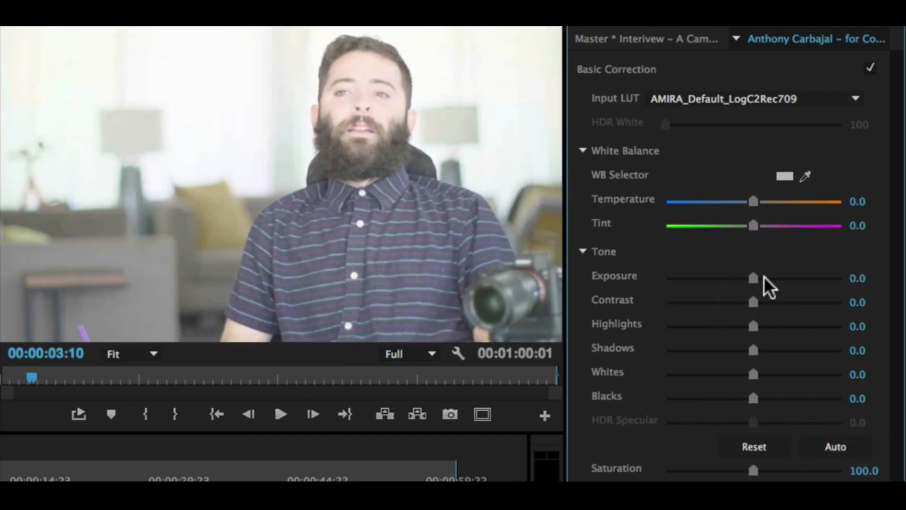
- Set the clip's input LUT back to None
click(734, 99)
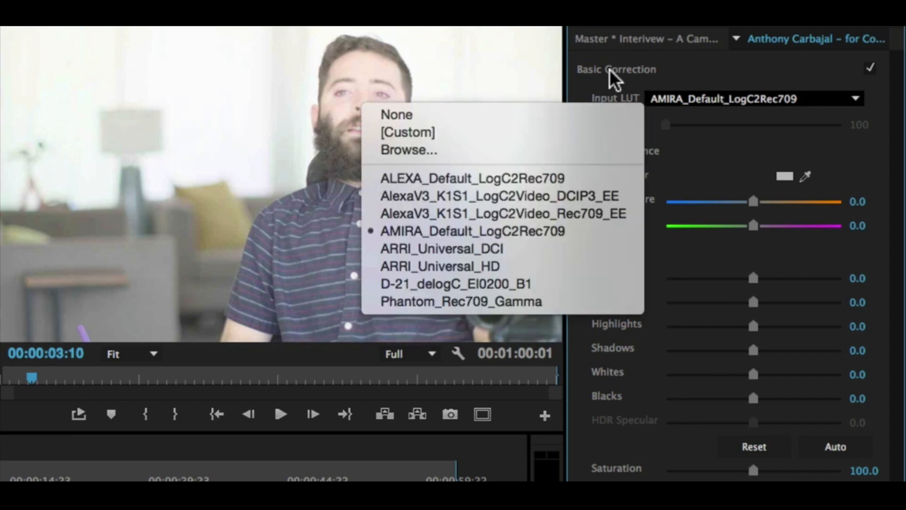
click(405, 114)
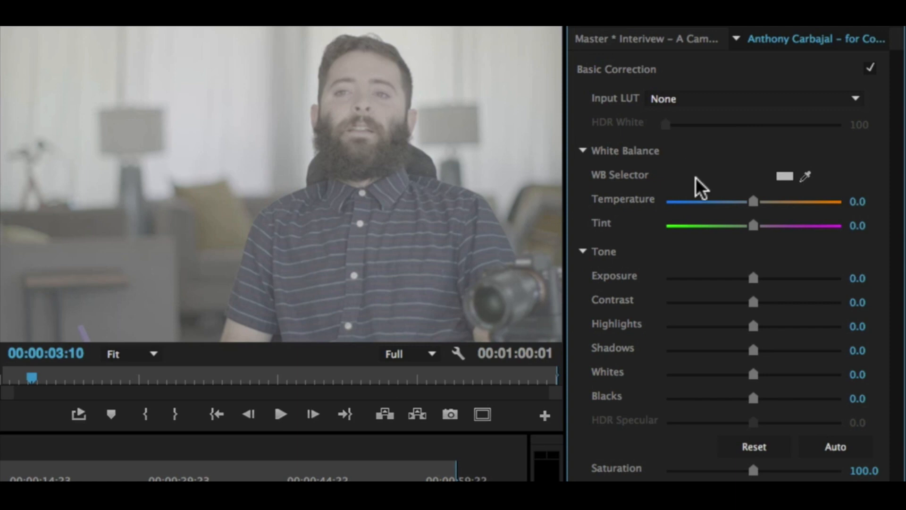
- Set the white balance by sampling the pale curtain behind the interviewee with the WB Selector
click(804, 177)
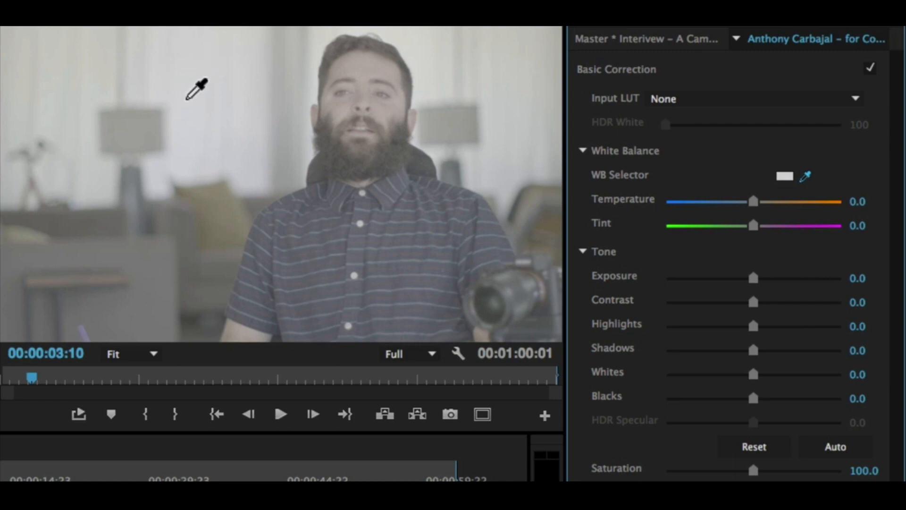
click(182, 75)
click(806, 176)
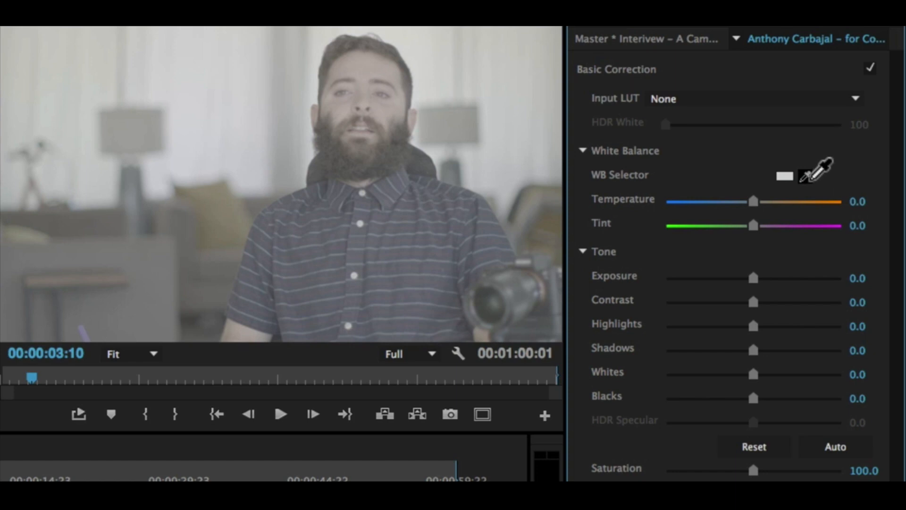
click(809, 181)
click(807, 176)
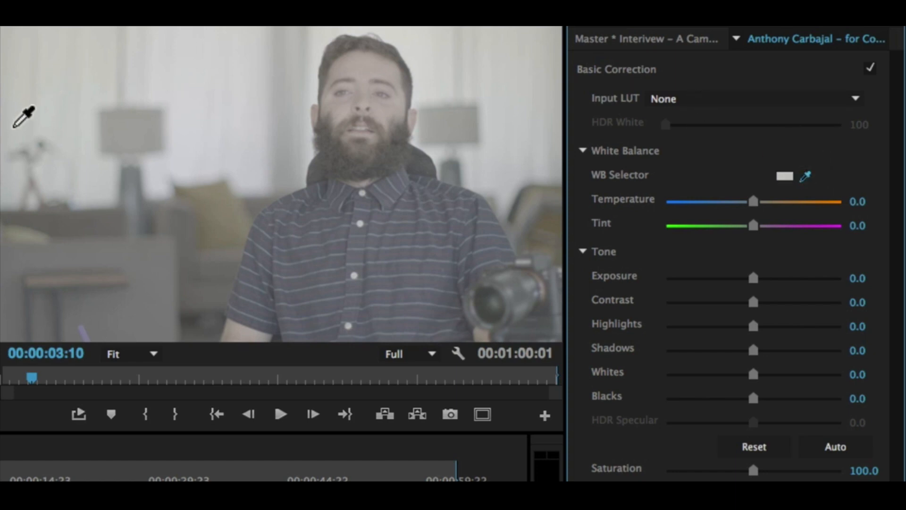
click(542, 72)
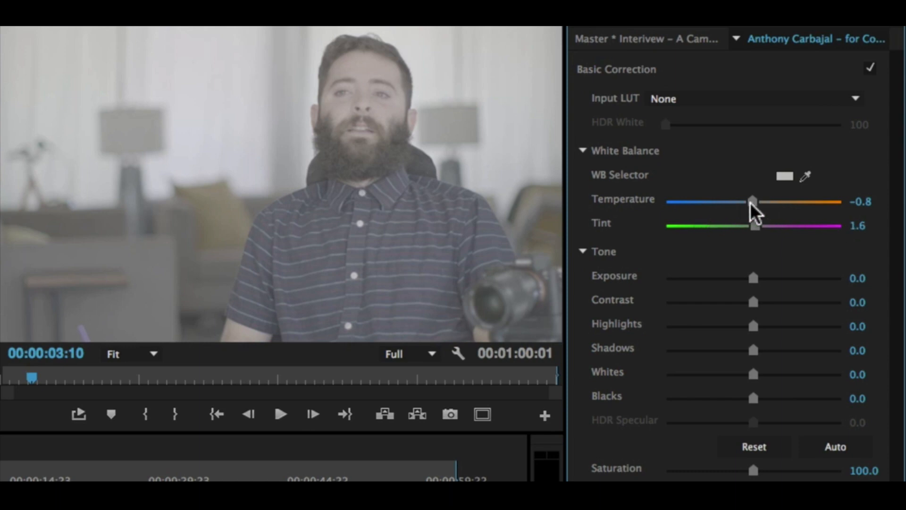
- Try warming the temperature to 4.2 and adjusting the tint, and undo the last tint change
mouse_move(750, 204)
mouse_down()
mouse_move(741, 204)
mouse_move(763, 205)
mouse_move(760, 217)
mouse_up()
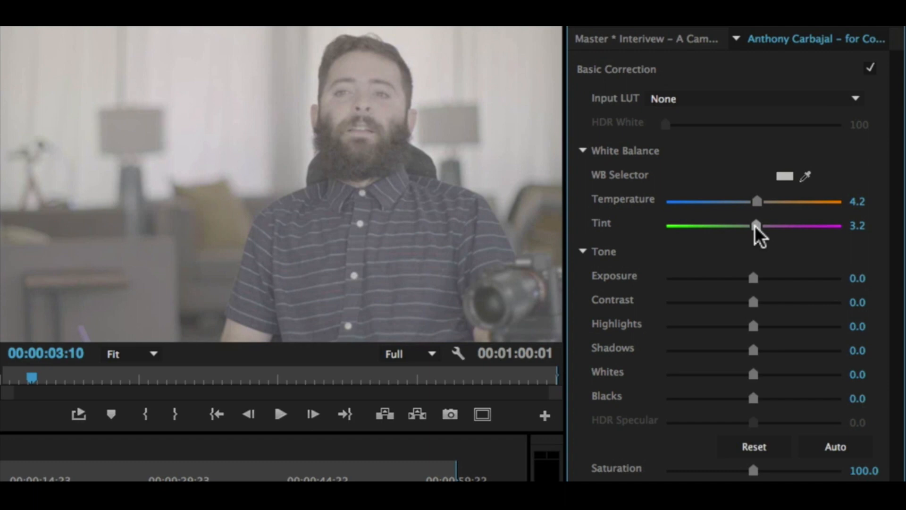
drag(754, 226, 753, 227)
key(super+z)
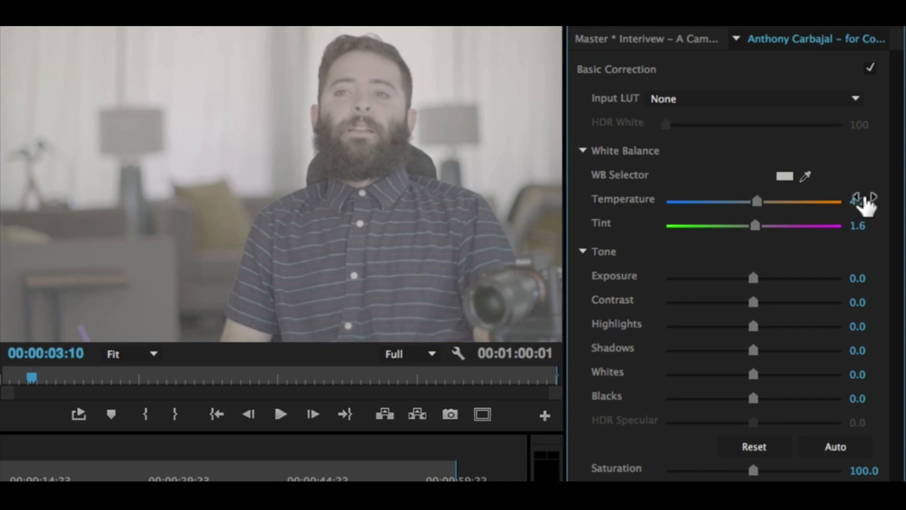
- Set the white balance temperature to 5.0
click(863, 204)
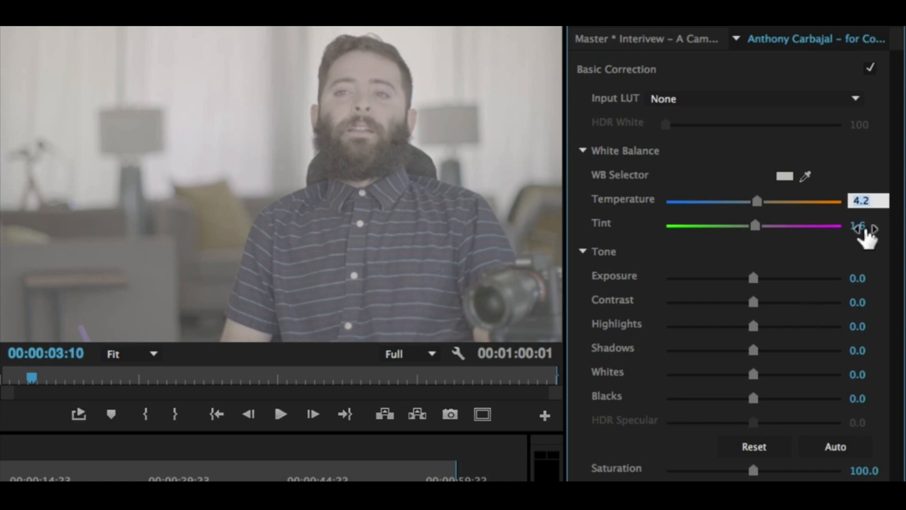
text(5)
key(Return)
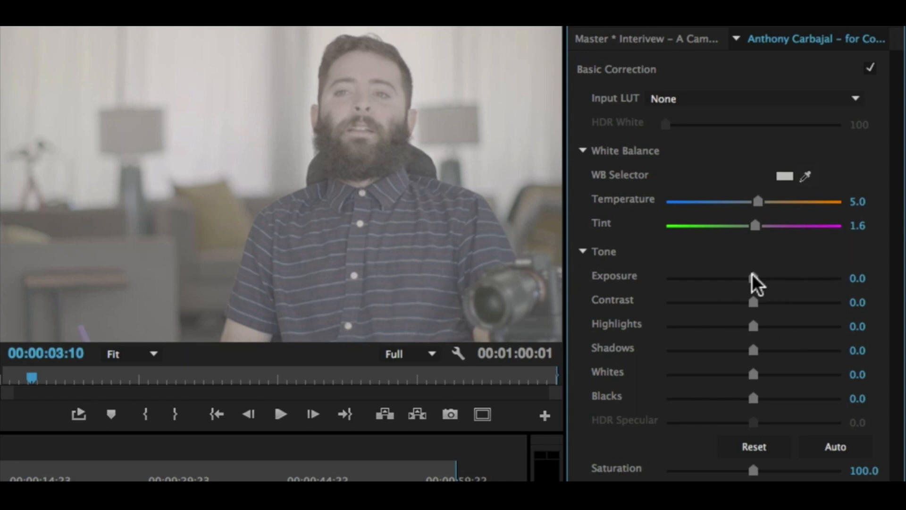
- Try an exposure of 2.7 and a contrast of 96.8, resetting each to its default
drag(754, 278, 801, 279)
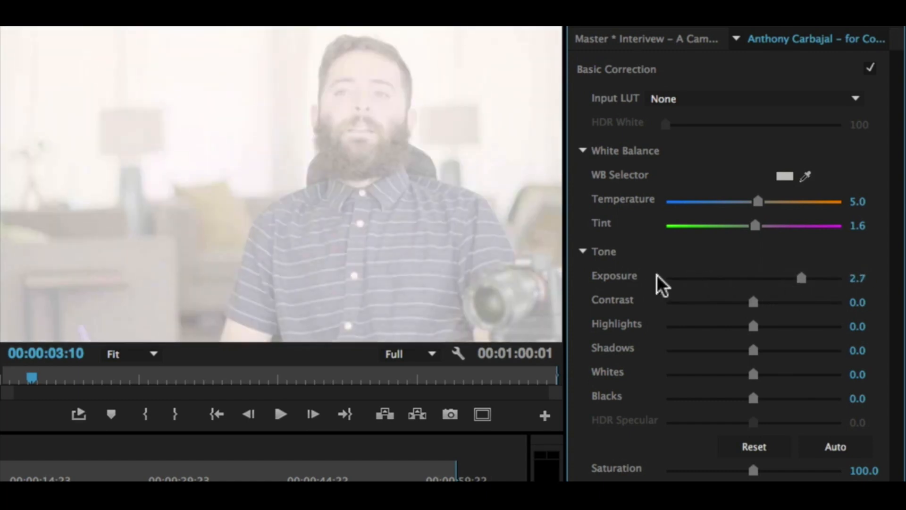
double_click(732, 277)
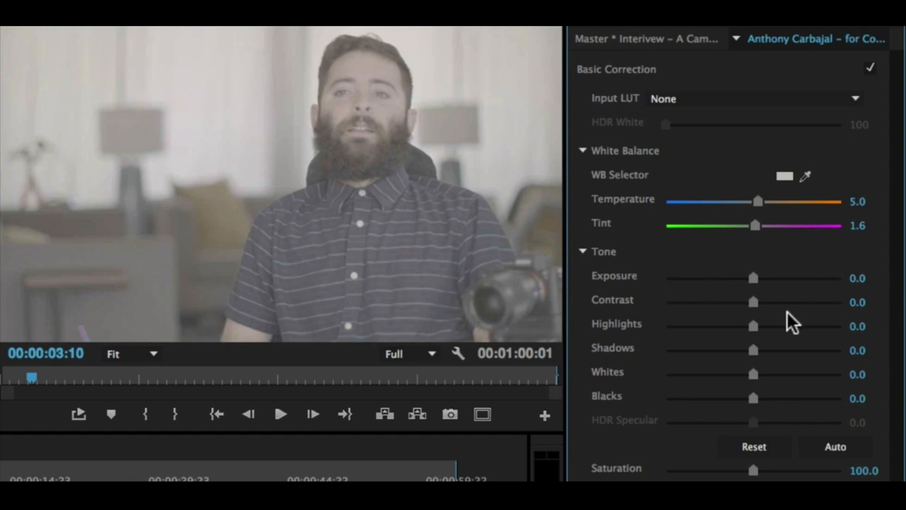
drag(752, 302, 842, 303)
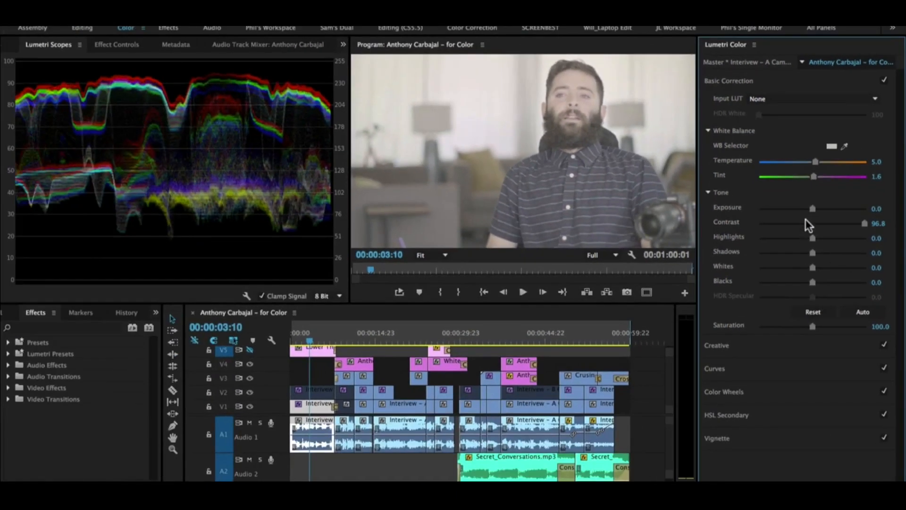
double_click(806, 219)
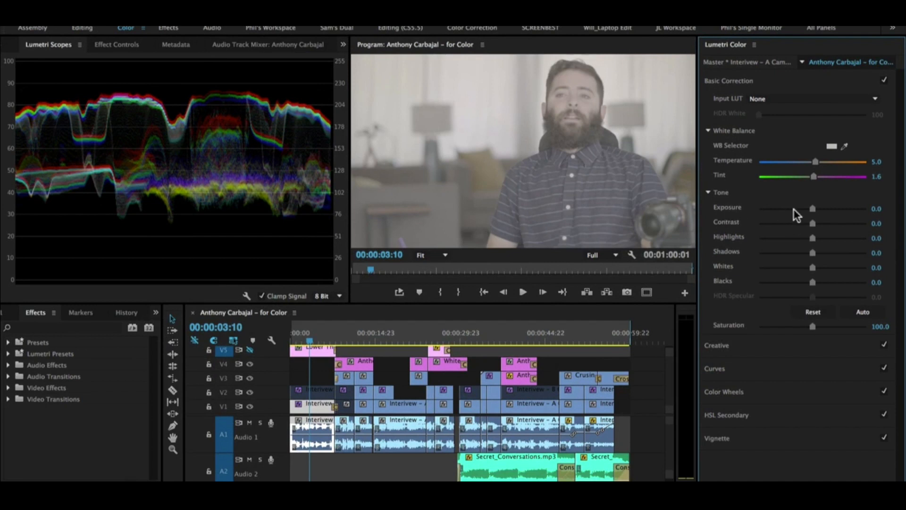
- Try an exposure of 2.9 and of -5.0, and reset the exposure to its default
drag(812, 208, 844, 209)
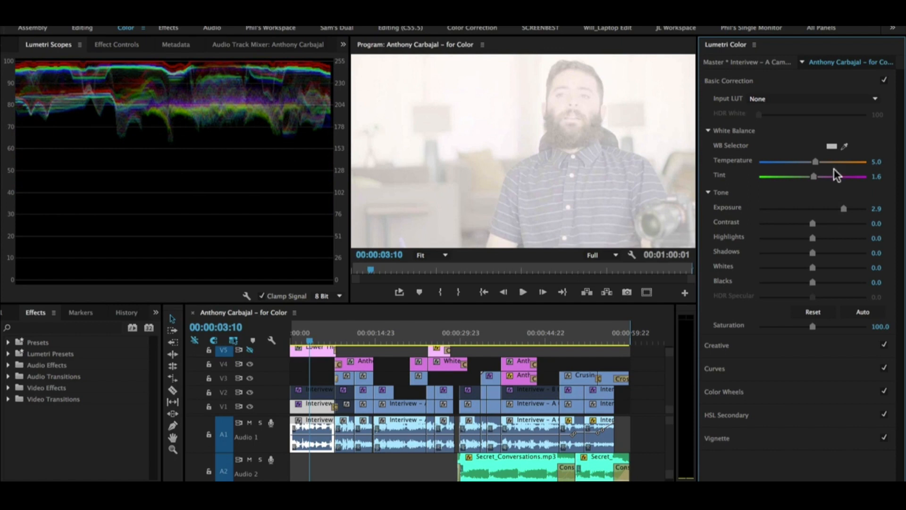
drag(844, 208, 749, 211)
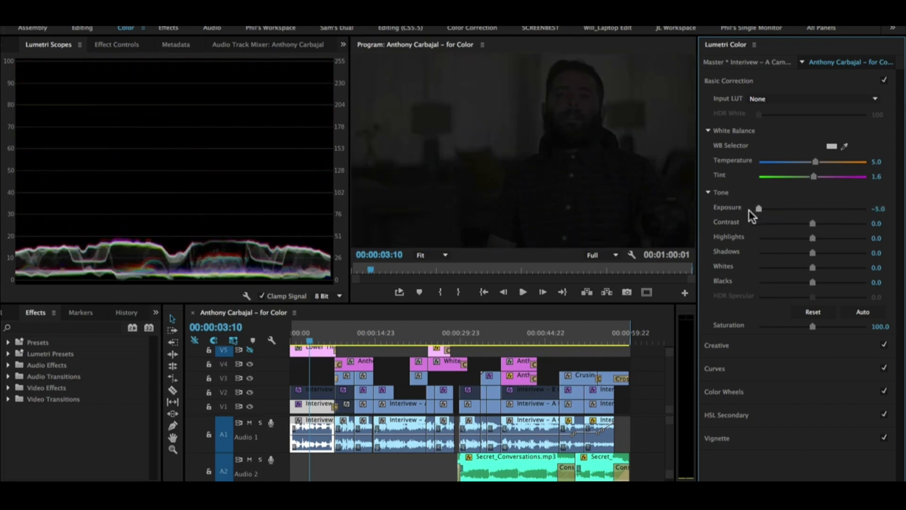
double_click(814, 209)
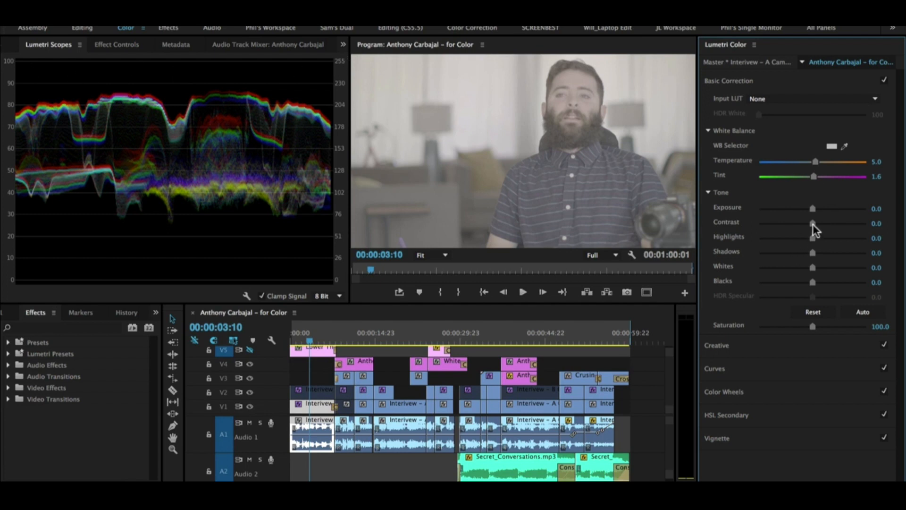
- Try raising the contrast to 56.8 and 58.9, and reset the contrast to its default
drag(813, 225, 843, 223)
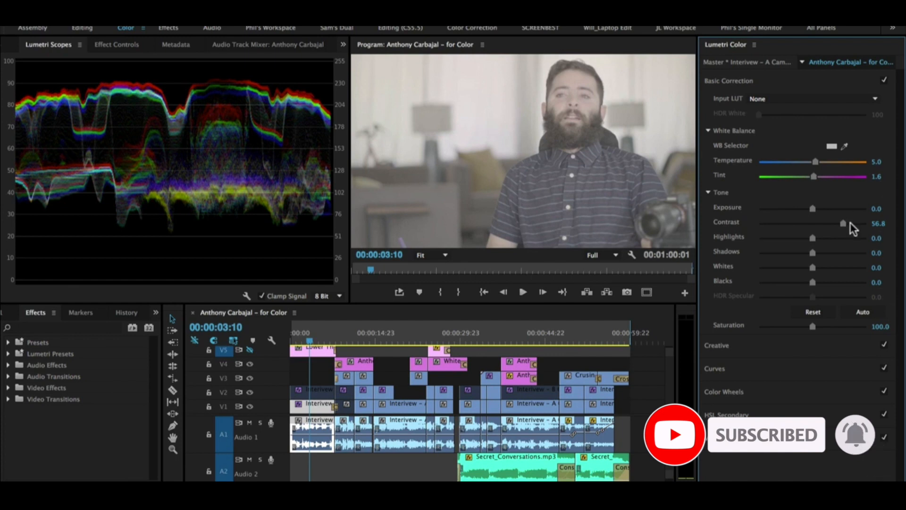
drag(843, 224, 844, 224)
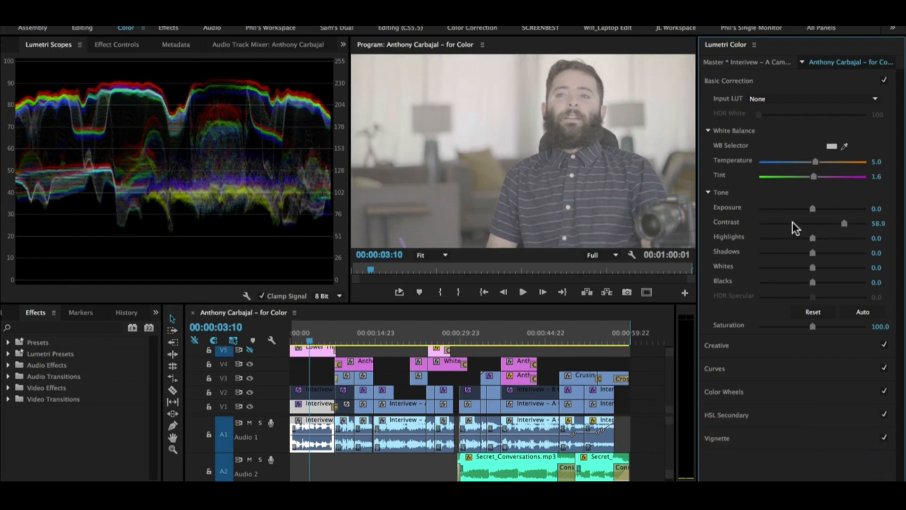
double_click(844, 223)
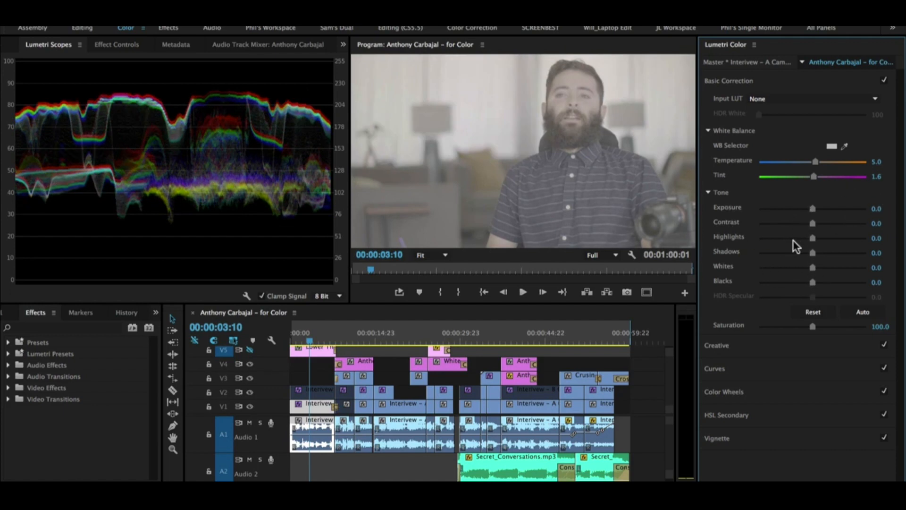
- Adjust the clip's tone, ending with highlights at -32.6, shadows at -61.1, whites at 38.9 and blacks at -84.2
drag(812, 239, 791, 259)
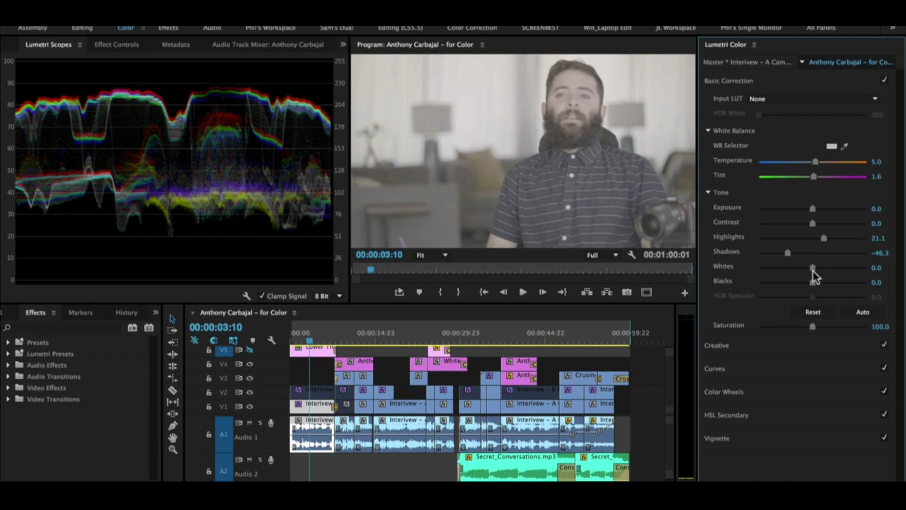
drag(812, 271, 824, 279)
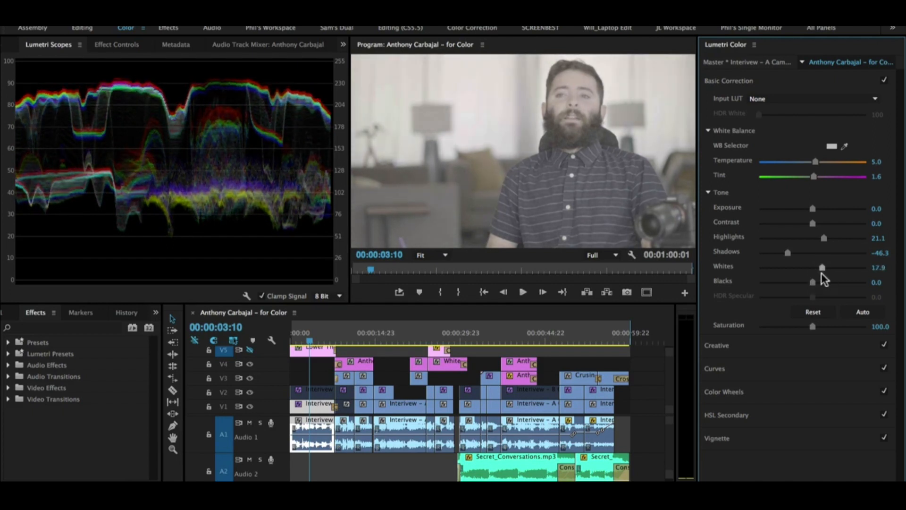
drag(813, 284, 773, 285)
drag(787, 252, 776, 253)
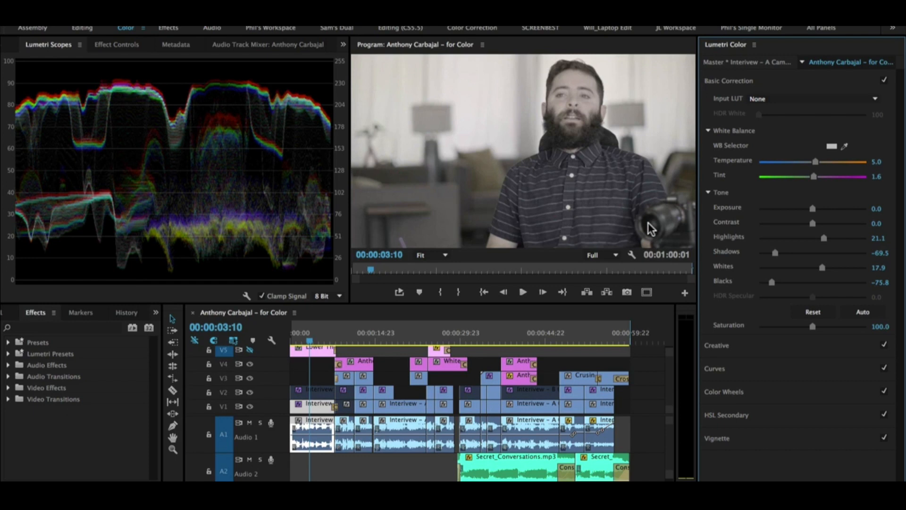
drag(771, 282, 786, 255)
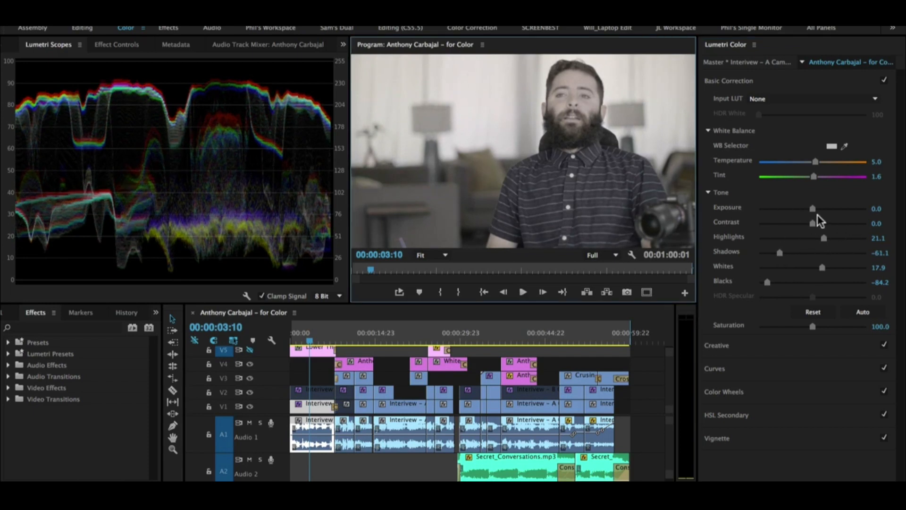
drag(822, 268, 834, 268)
drag(823, 238, 795, 237)
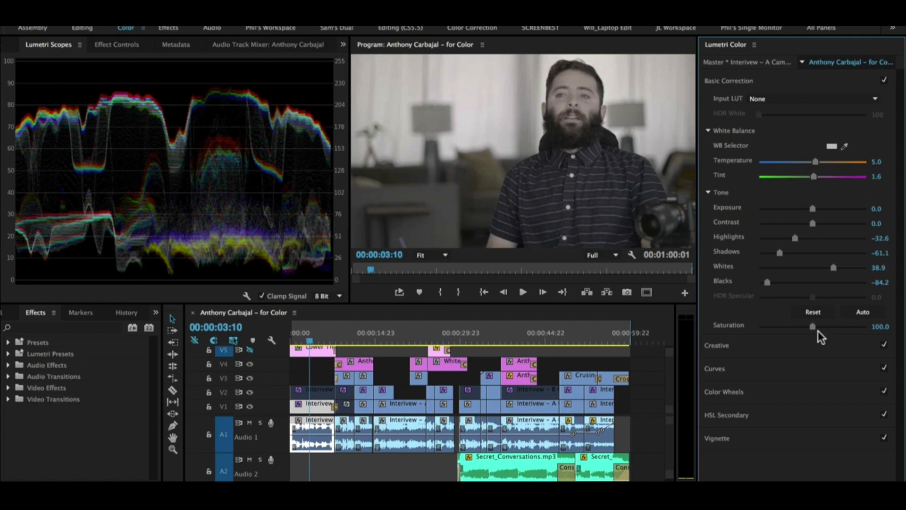
- Raise the saturation, trying 200 and 250 before setting it to 225
drag(813, 327, 883, 333)
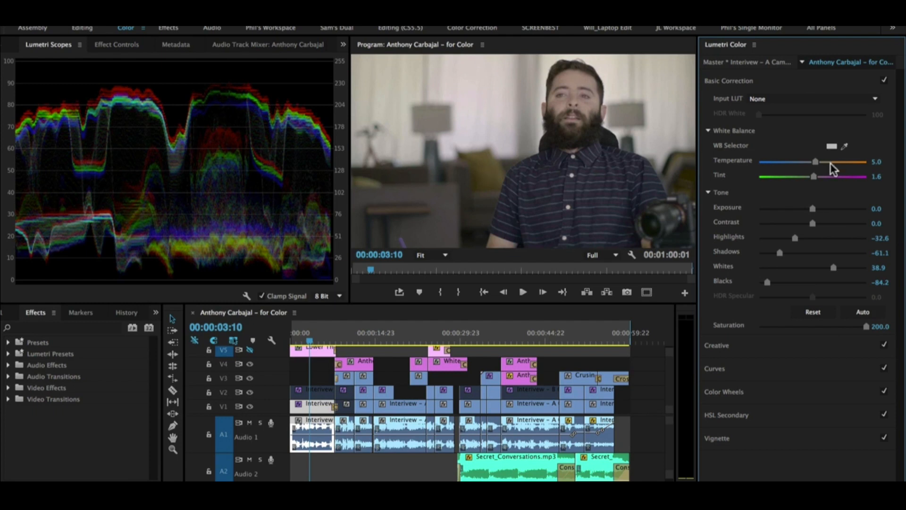
click(879, 326)
text(250)
key(Return)
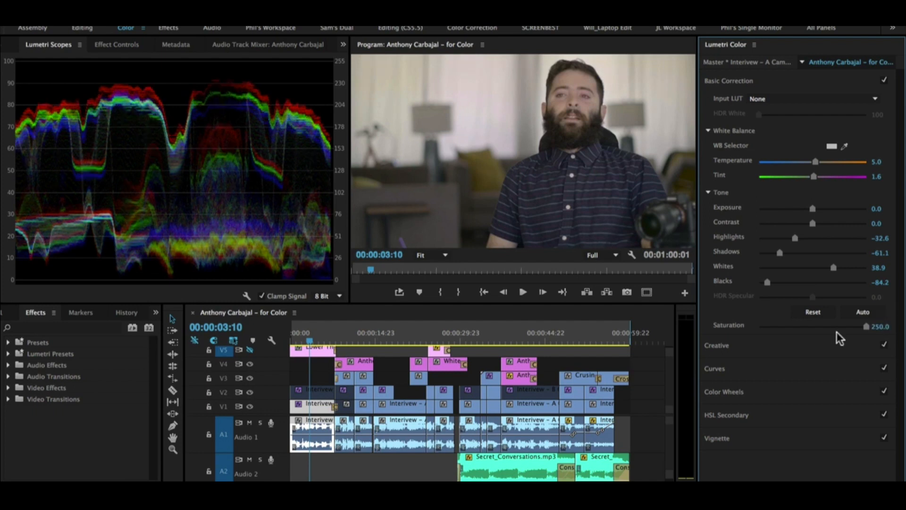
click(877, 325)
text(225)
key(Return)
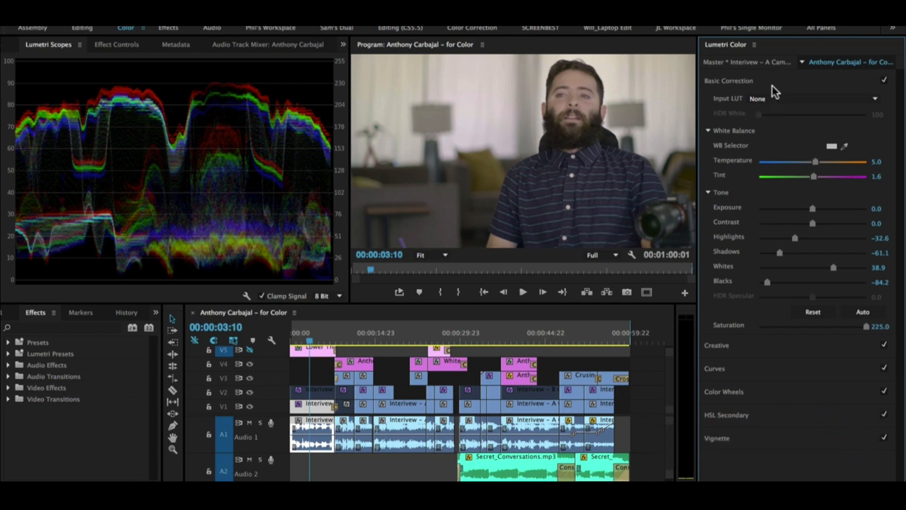
- Save the project and set the white balance temperature to 5.3
key(ctrl+s)
mouse_move(816, 163)
mouse_down()
mouse_move(807, 163)
mouse_move(816, 164)
mouse_up()
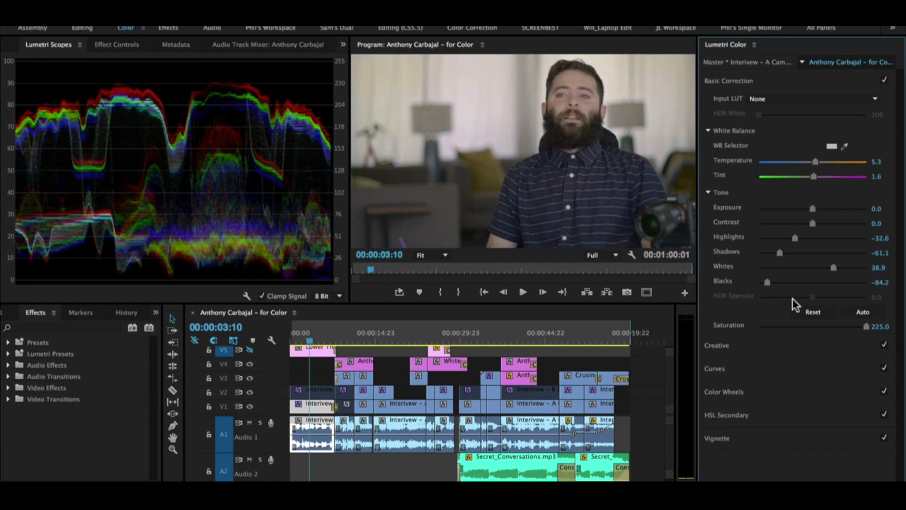